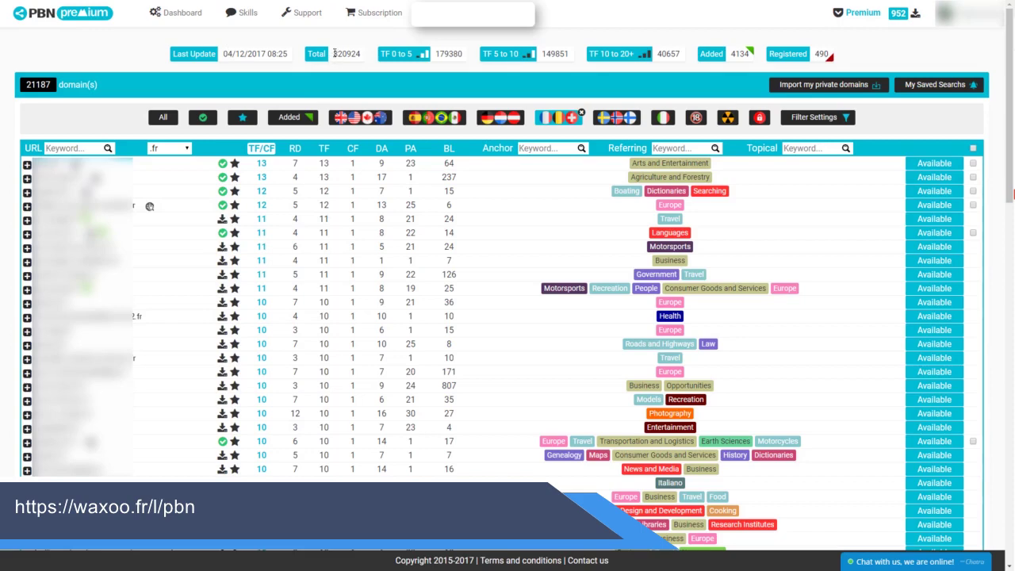
{"action": "left_click_drag", "start_coordinate": [332, 54], "coordinate": [361, 54]}
{"action": "left_click", "coordinate": [373, 66]}
{"action": "left_click_drag", "start_coordinate": [384, 54], "coordinate": [466, 61]}
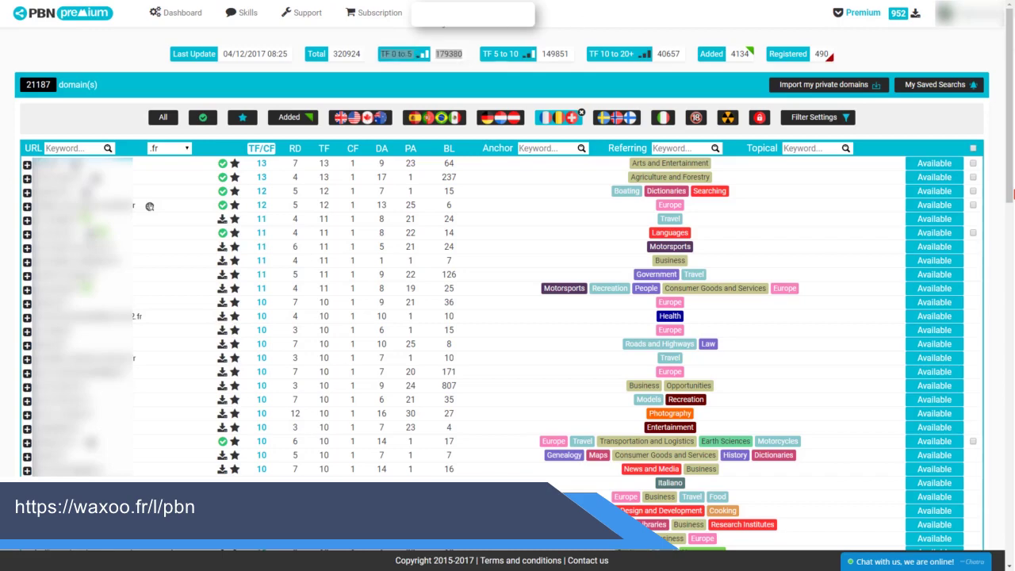
{"action": "left_click", "coordinate": [425, 69]}
{"action": "left_click_drag", "start_coordinate": [495, 53], "coordinate": [604, 53]}
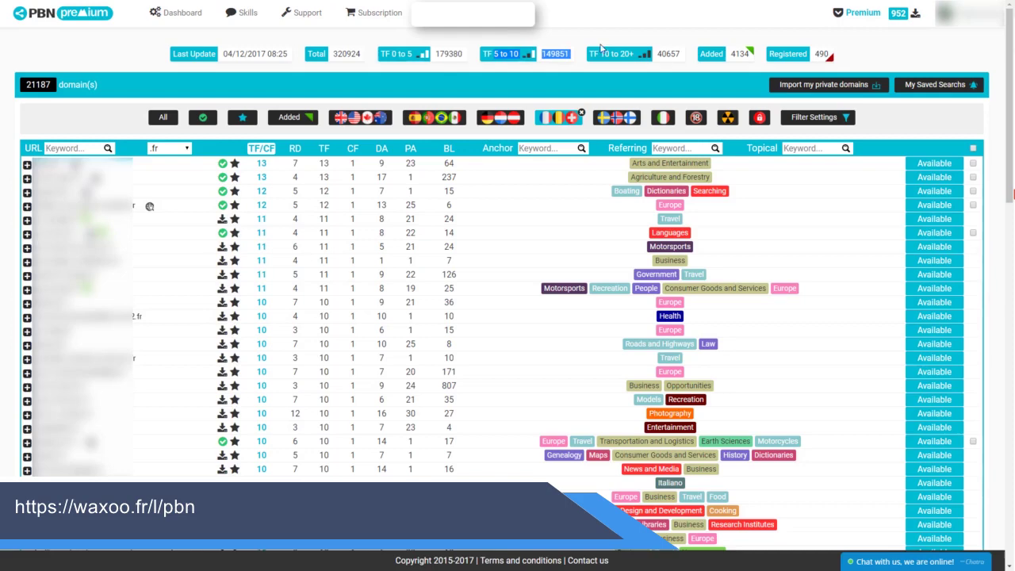
{"action": "left_click_drag", "start_coordinate": [599, 54], "coordinate": [709, 64]}
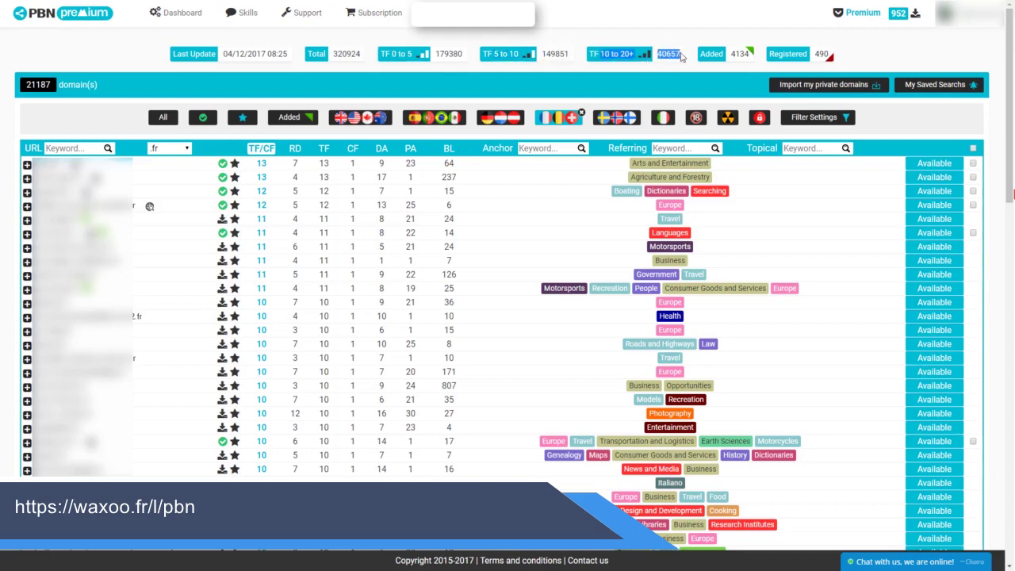
{"action": "left_click", "coordinate": [711, 69]}
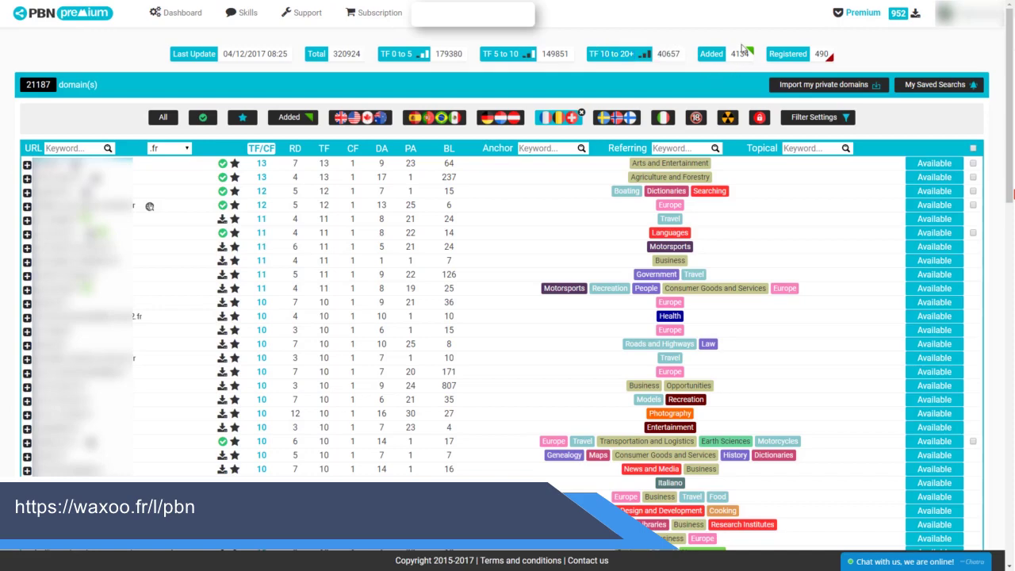
{"action": "left_click_drag", "start_coordinate": [731, 53], "coordinate": [754, 58]}
Step: Review the English-domain counts, then sort the 121,744 domains by TF/CF, highest first
{"action": "left_click", "coordinate": [826, 55]}
{"action": "double_click", "coordinate": [826, 55]}
{"action": "left_click", "coordinate": [1007, 238]}
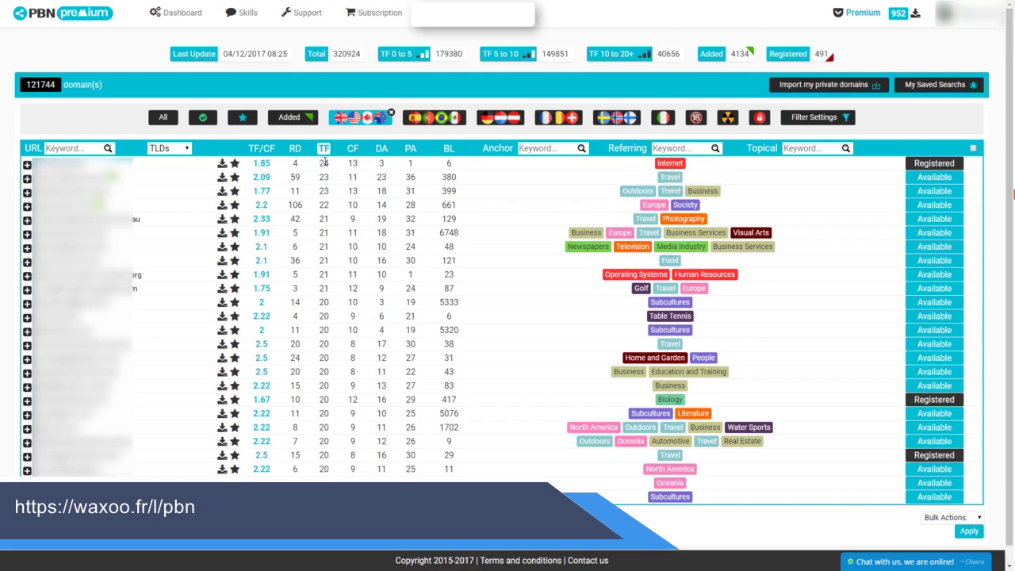
{"action": "left_click", "coordinate": [261, 148]}
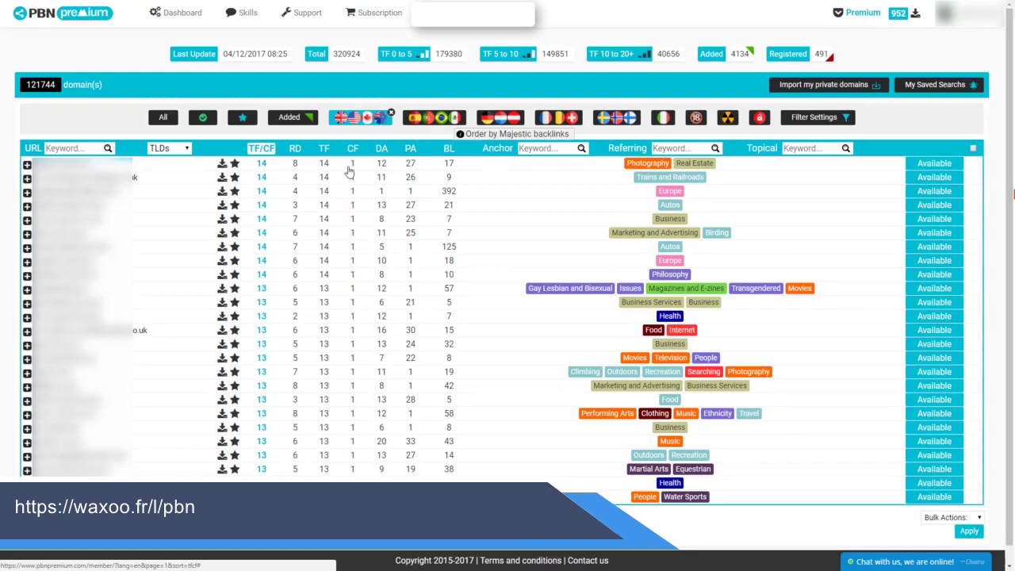
Step: Expand the full metrics for top domain espace-deco.ca and scroll through its details
{"action": "left_click", "coordinate": [27, 165]}
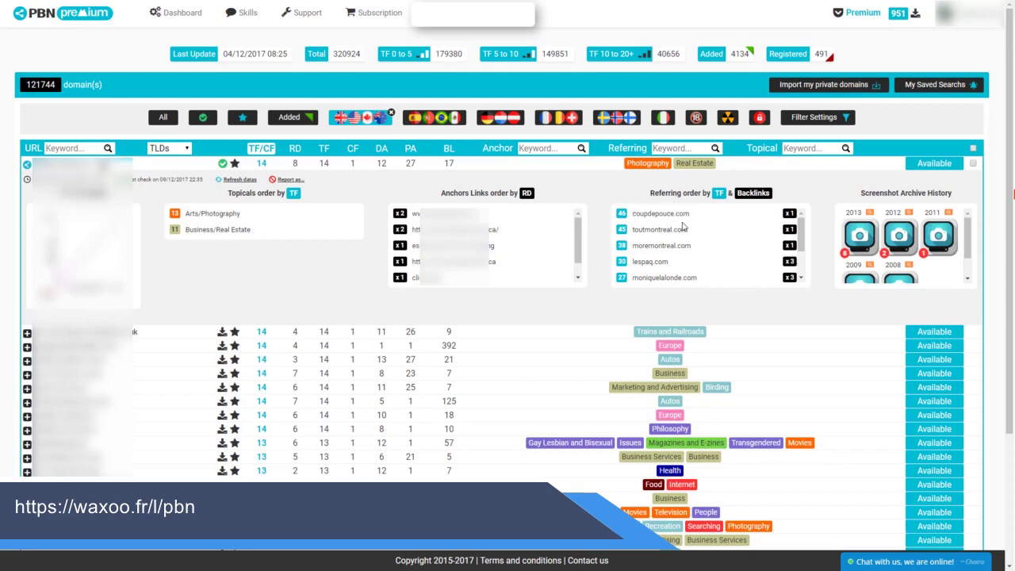
{"action": "scroll", "coordinate": [682, 227], "scroll_direction": "down", "scroll_amount": 3}
{"action": "scroll", "coordinate": [682, 227], "scroll_direction": "up", "scroll_amount": 2}
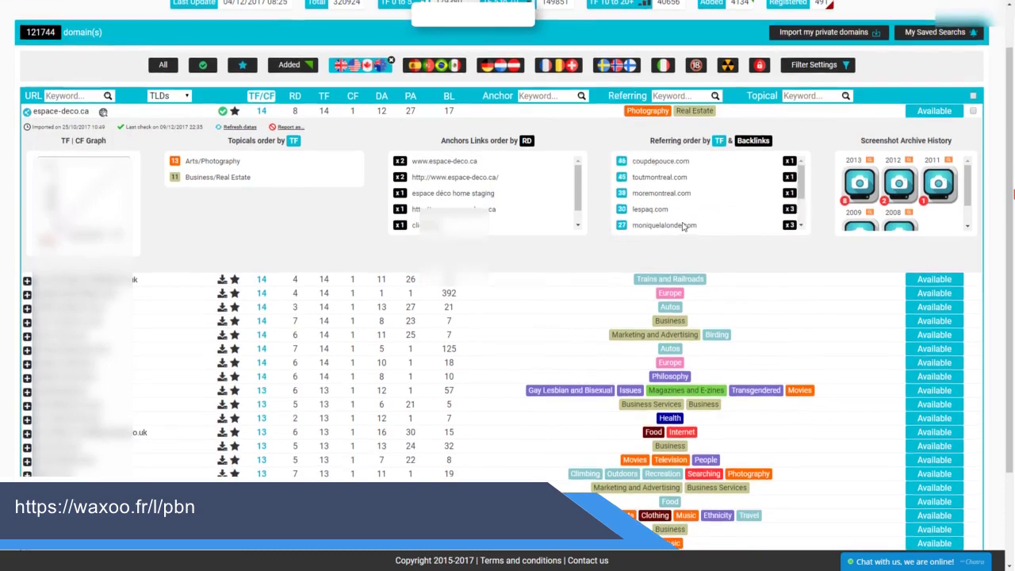
{"action": "scroll", "coordinate": [682, 226], "scroll_direction": "up", "scroll_amount": 2}
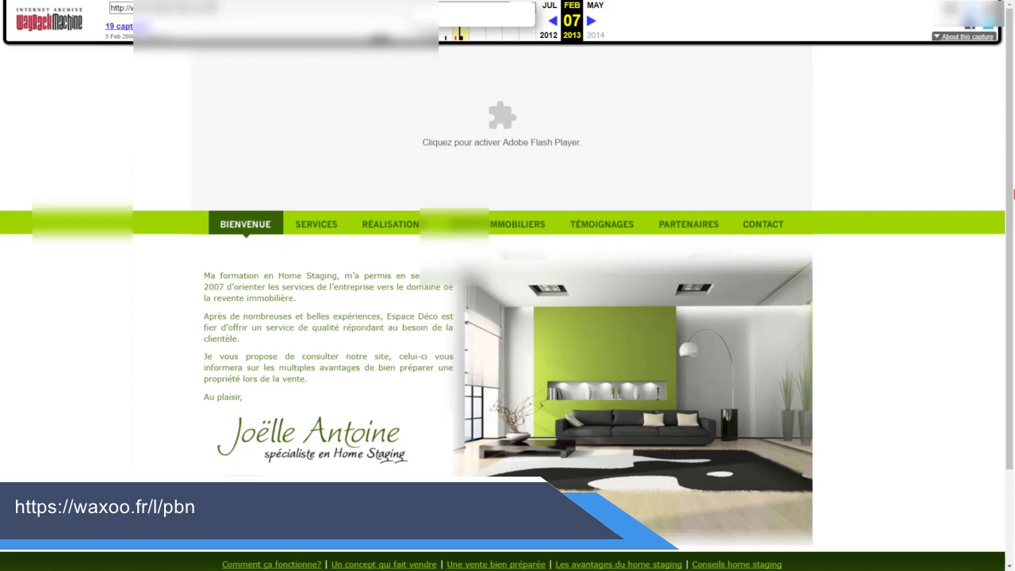
Step: Open the Services page of the archived Espace Déco home-staging site
{"action": "left_click", "coordinate": [316, 223]}
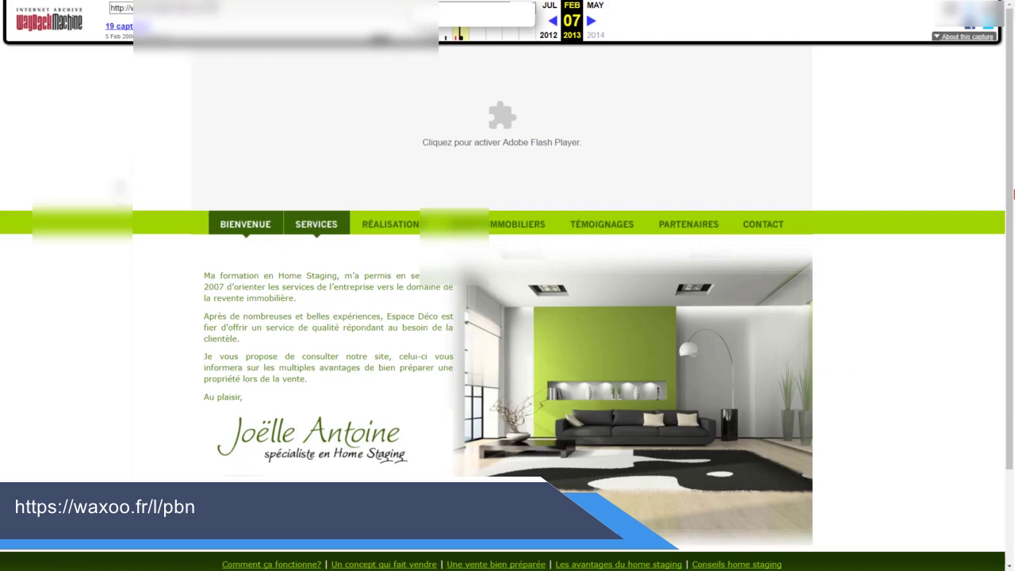